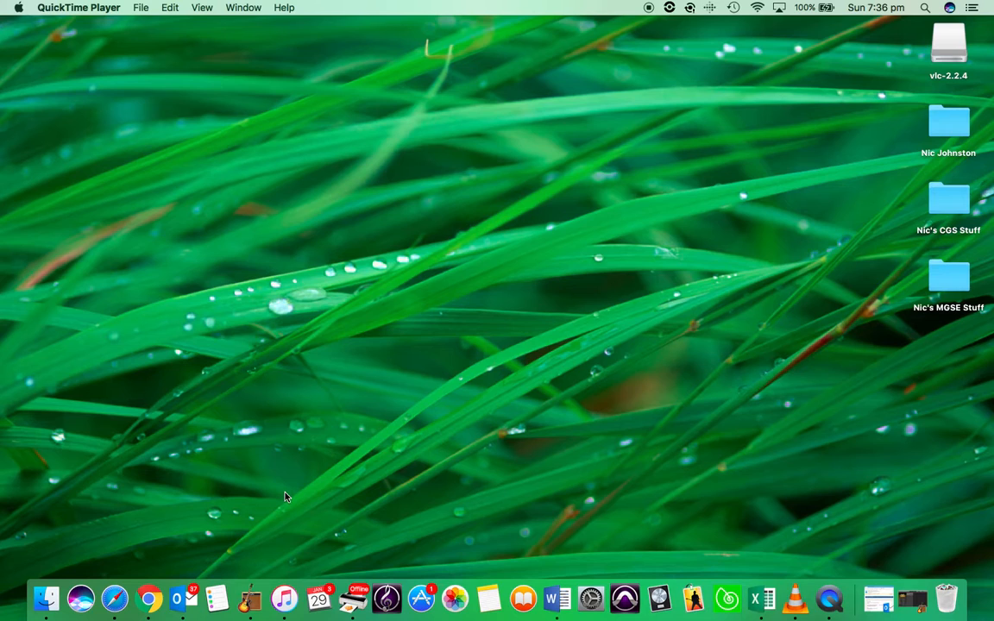
Launch GarageBand from the Dock
{"action": "left_click", "coordinate": [251, 601]}
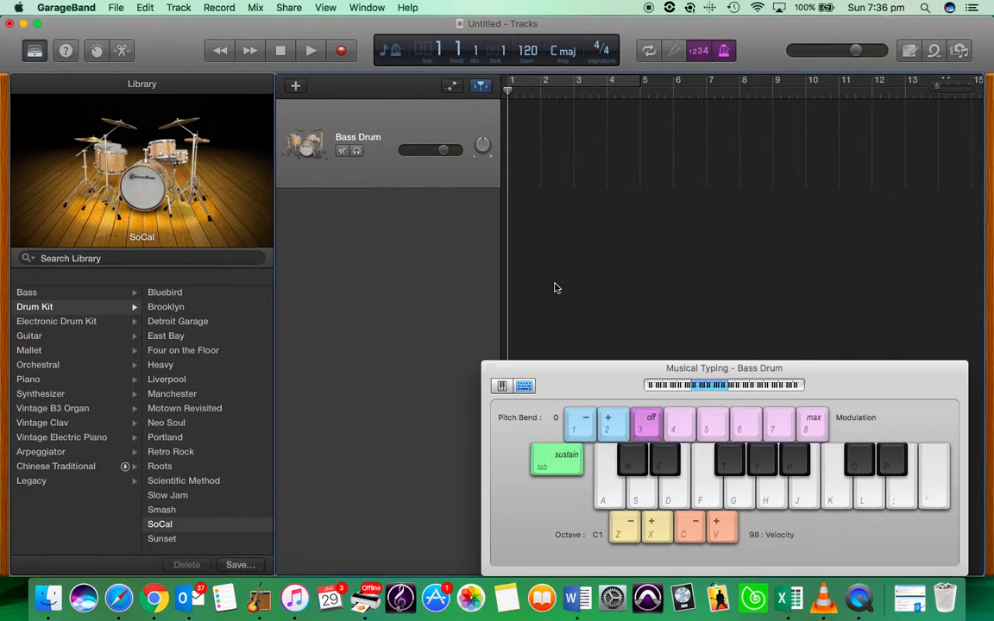
Start a new Empty Project, discarding the old untitled project without saving
{"action": "left_click", "coordinate": [116, 7]}
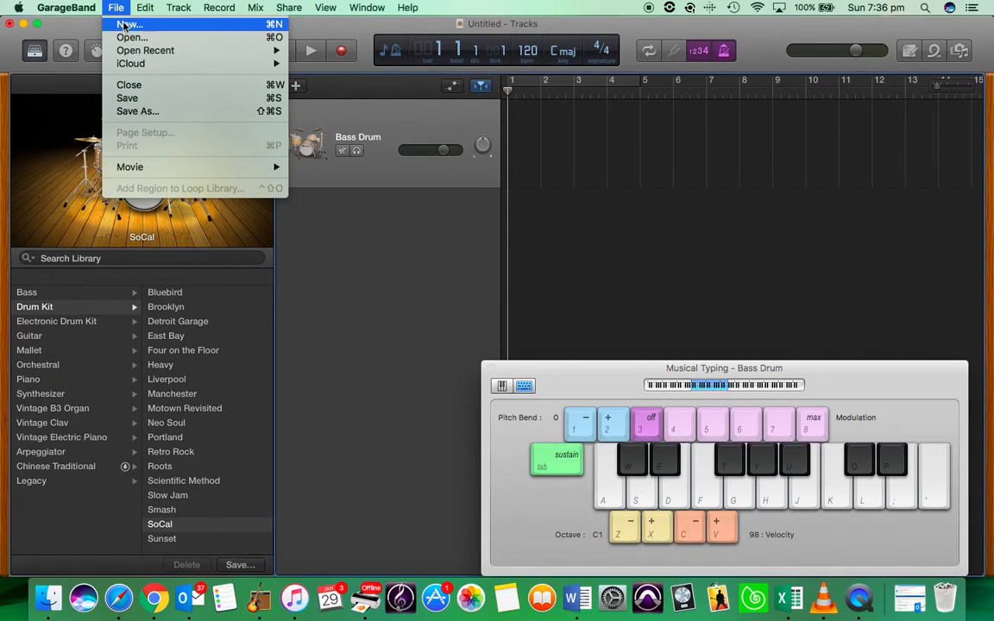
{"action": "left_click", "coordinate": [126, 26]}
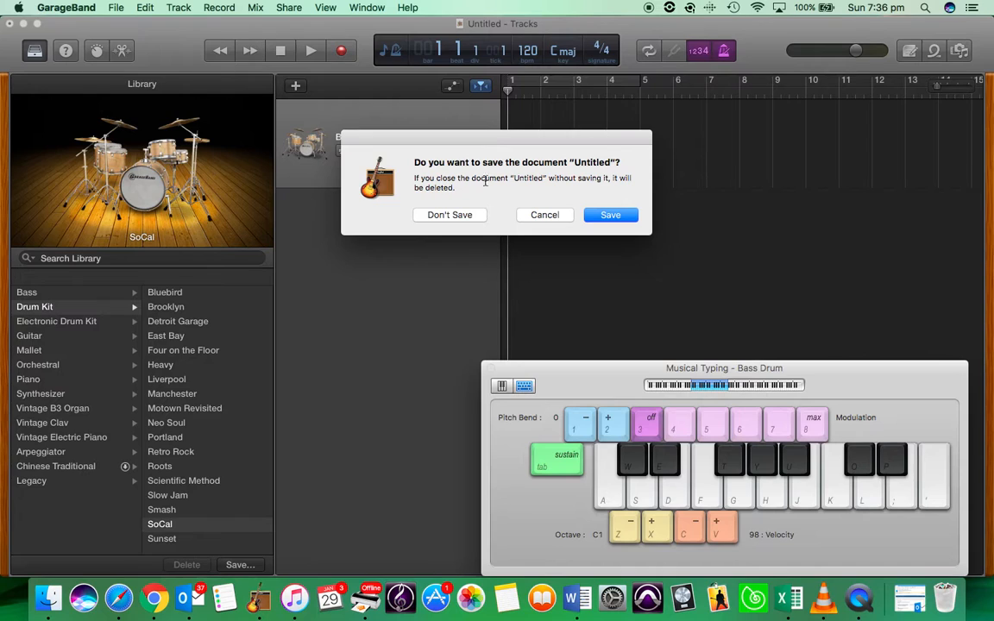
{"action": "left_click", "coordinate": [431, 217]}
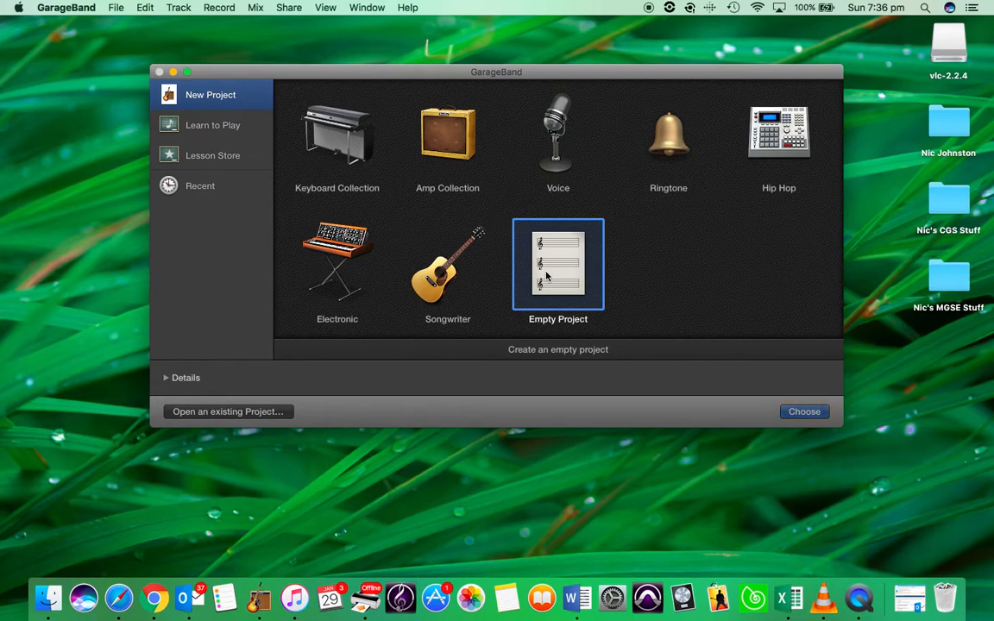
{"action": "left_click", "coordinate": [805, 412]}
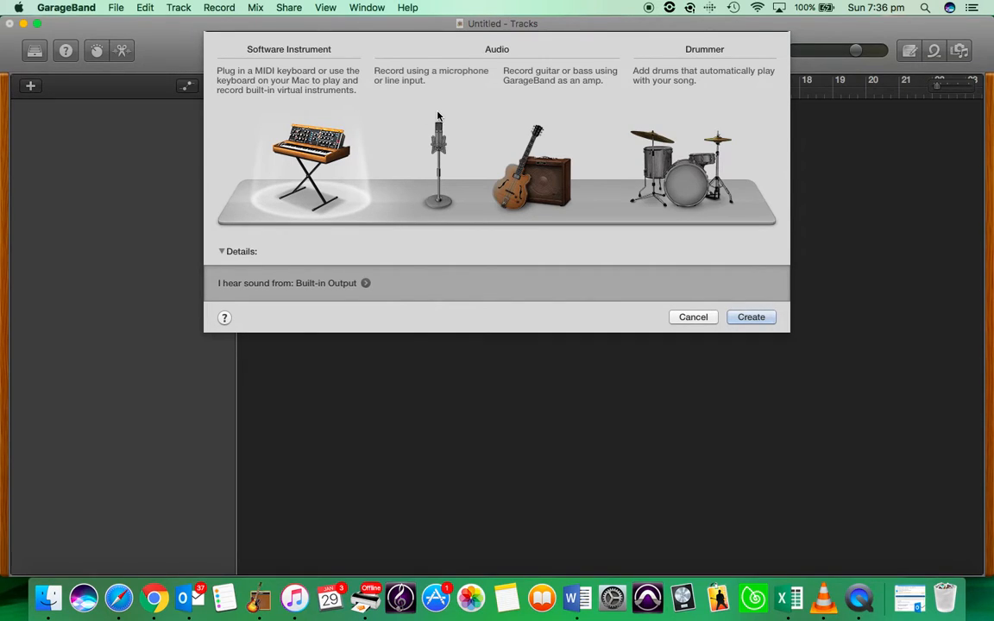
Look over the track types, then create a Software Instrument track (Classic Electric Piano)
{"action": "left_click", "coordinate": [498, 50]}
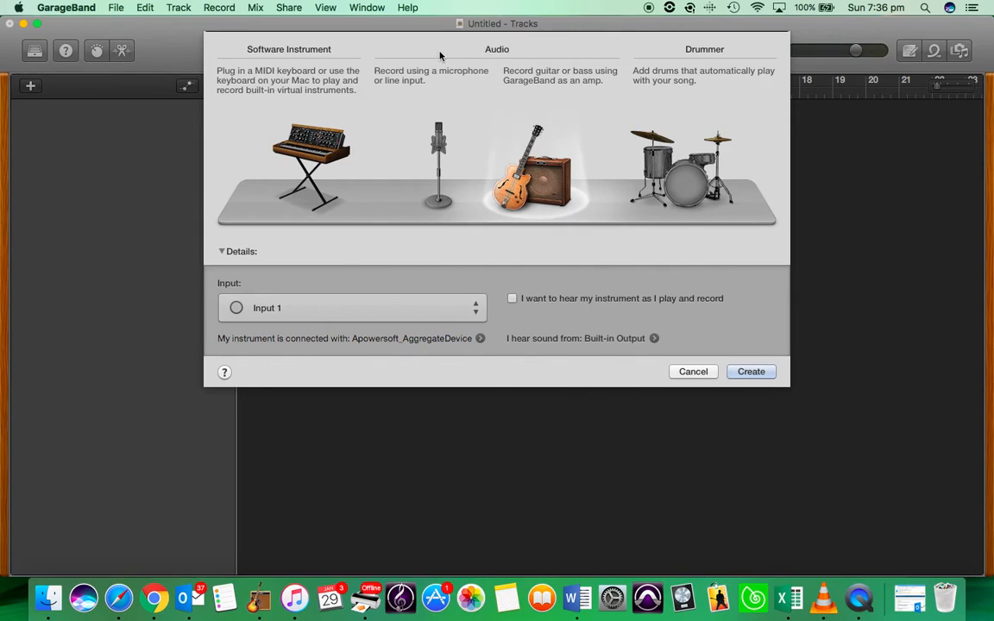
{"action": "left_click", "coordinate": [441, 173]}
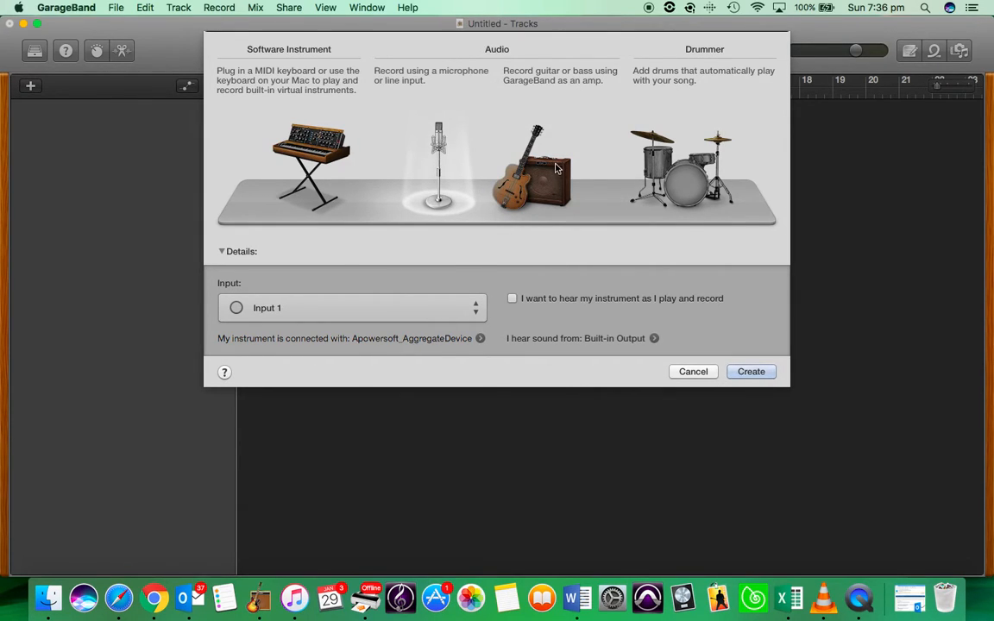
{"action": "left_click", "coordinate": [503, 152]}
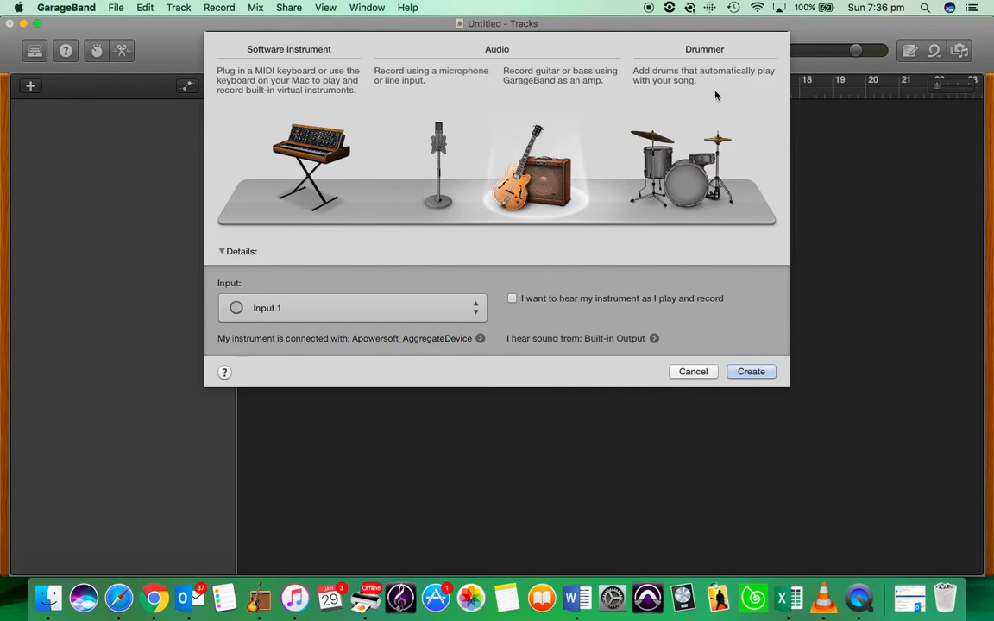
{"action": "left_click", "coordinate": [710, 58]}
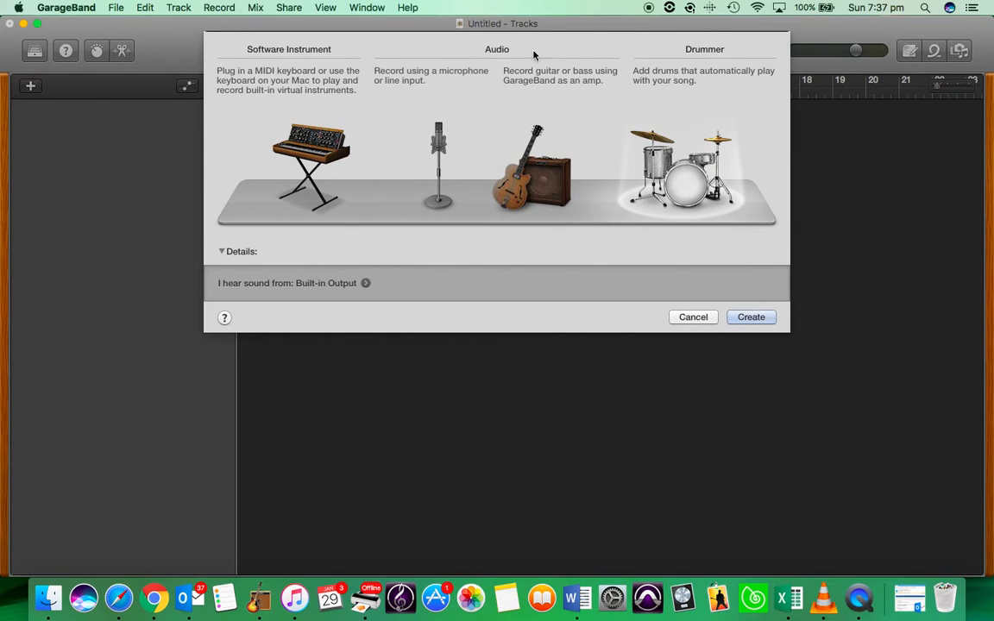
{"action": "left_click", "coordinate": [315, 52]}
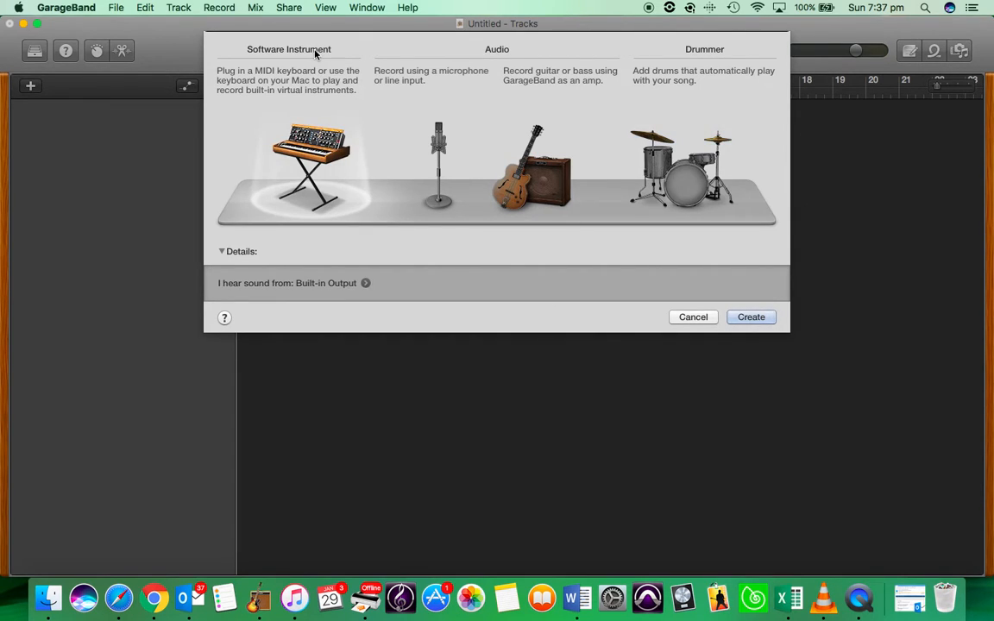
{"action": "left_click", "coordinate": [752, 316]}
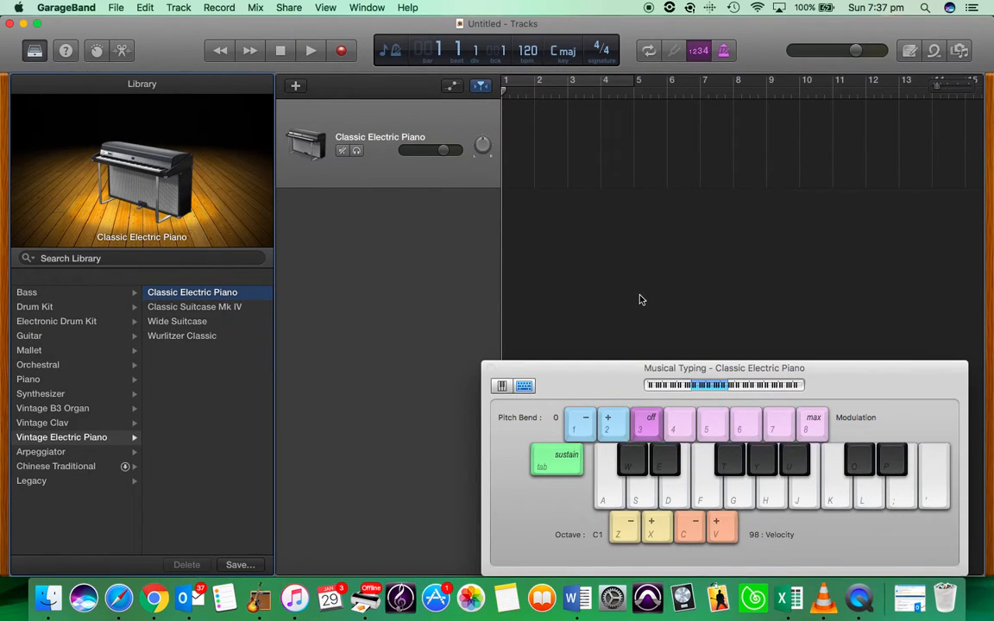
Play test notes J, D and H on the Classic Electric Piano with Musical Typing
{"action": "key", "text": "j"}
{"action": "key", "text": "d"}
{"action": "key", "text": "h"}
Switch the track's sound to Drum Kit > SoCal and play test hits on F, H and J
{"action": "left_click", "coordinate": [48, 309]}
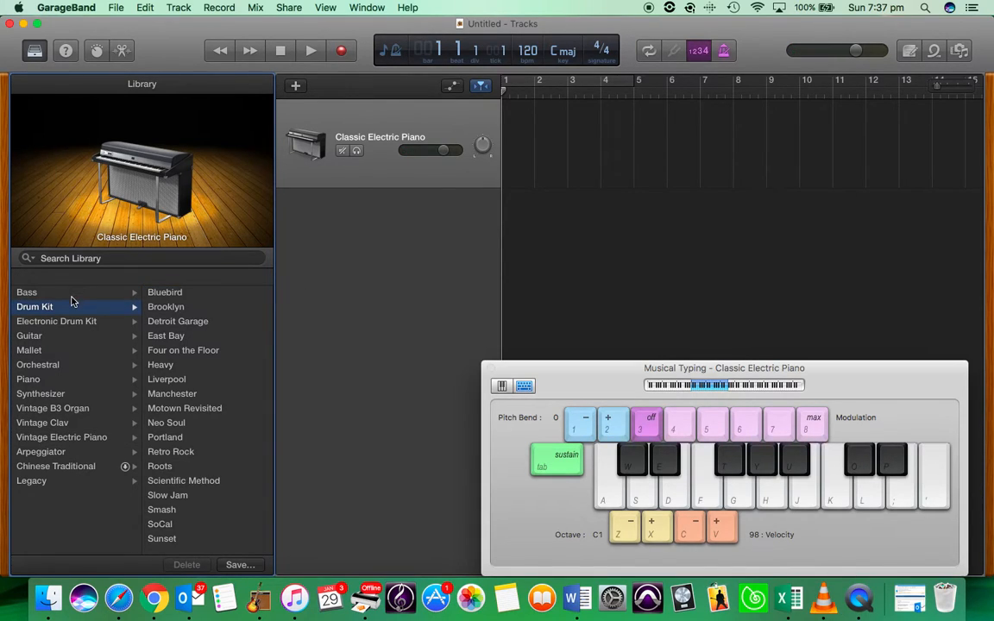
{"action": "left_click", "coordinate": [161, 525]}
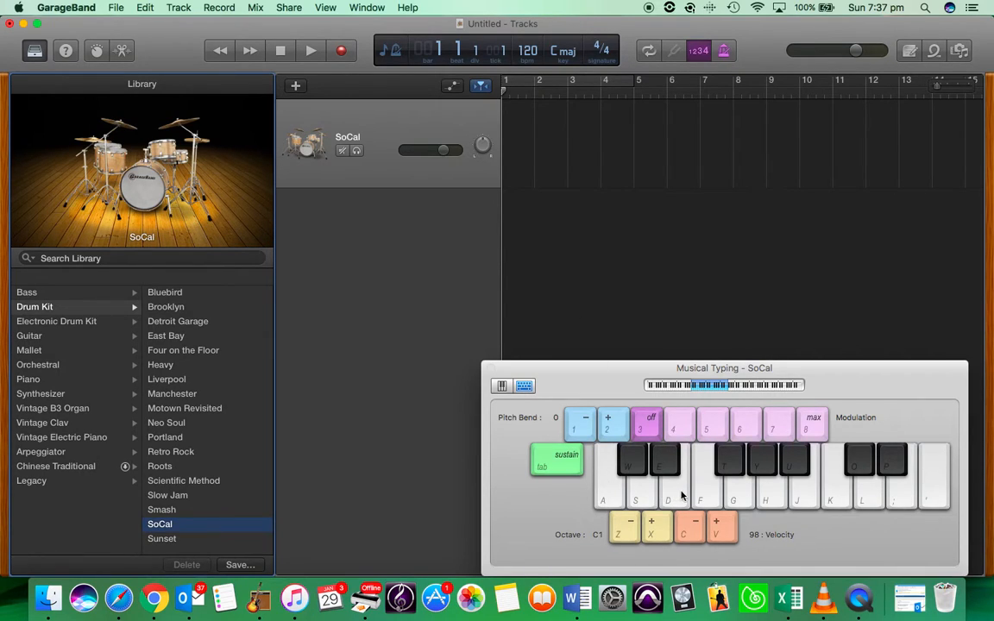
{"action": "key", "text": "f"}
{"action": "key", "text": "h"}
{"action": "key", "text": "j"}
Add two more SoCal tracks and rename the three tracks Bass Drum, Snare Drum and Hihats
{"action": "double_click", "coordinate": [386, 240]}
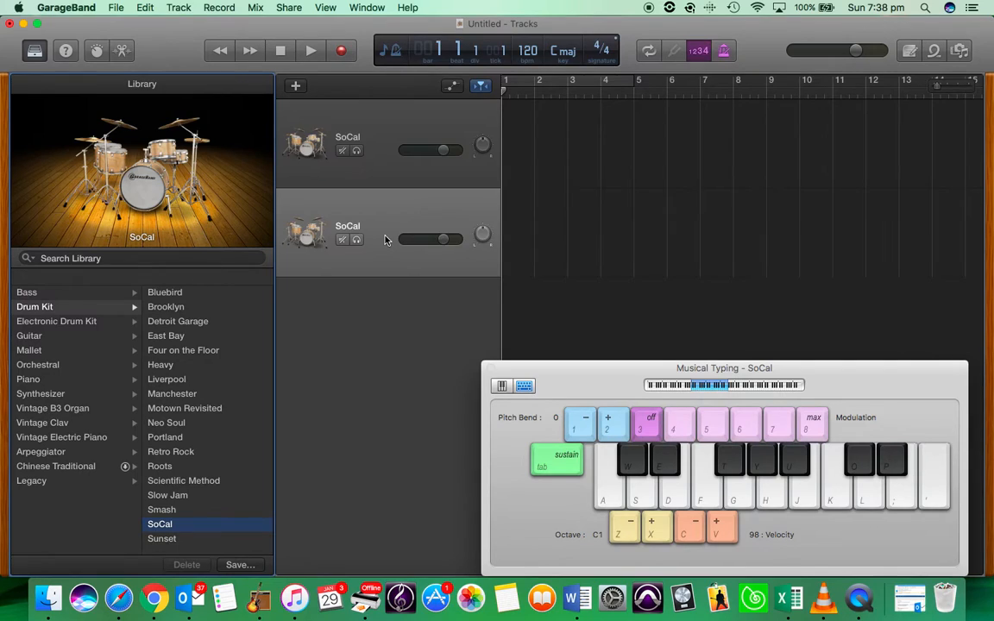
{"action": "key", "text": "super+d"}
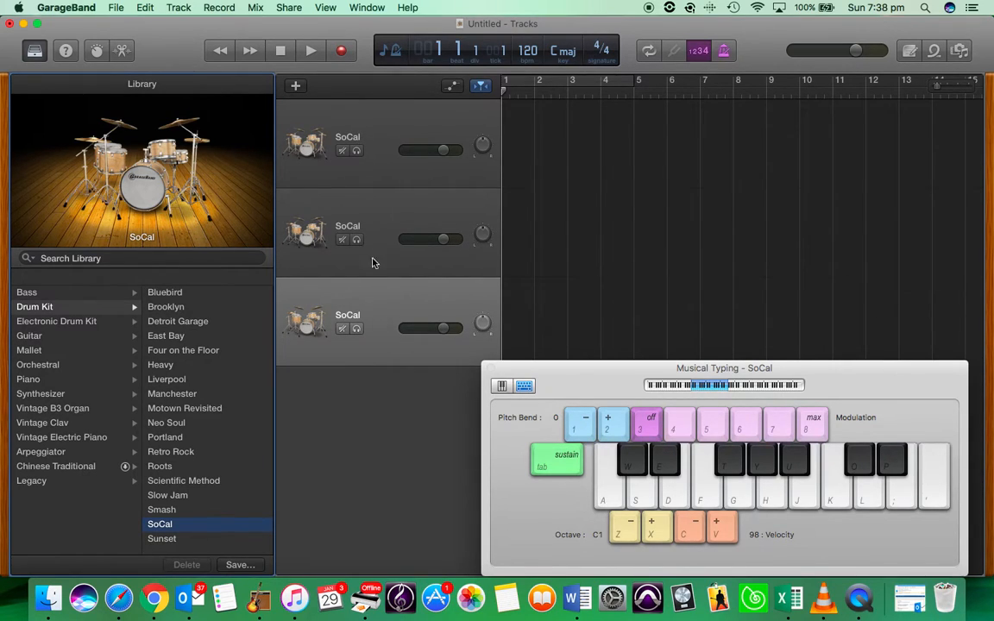
{"action": "double_click", "coordinate": [348, 137]}
{"action": "type", "text": "Bass Drum"}
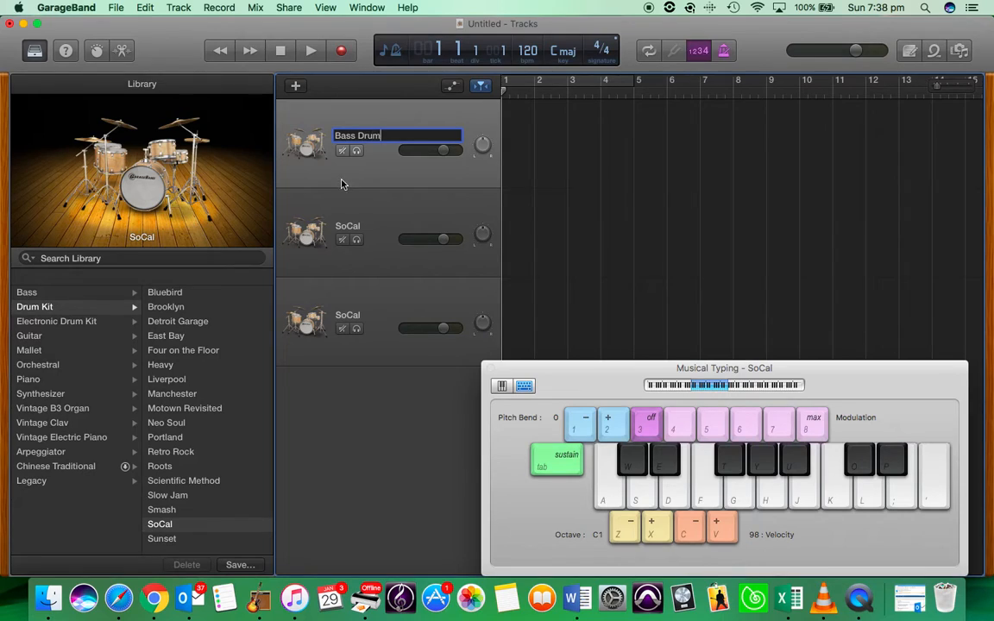
{"action": "double_click", "coordinate": [337, 226]}
{"action": "type", "text": "Snare D"}
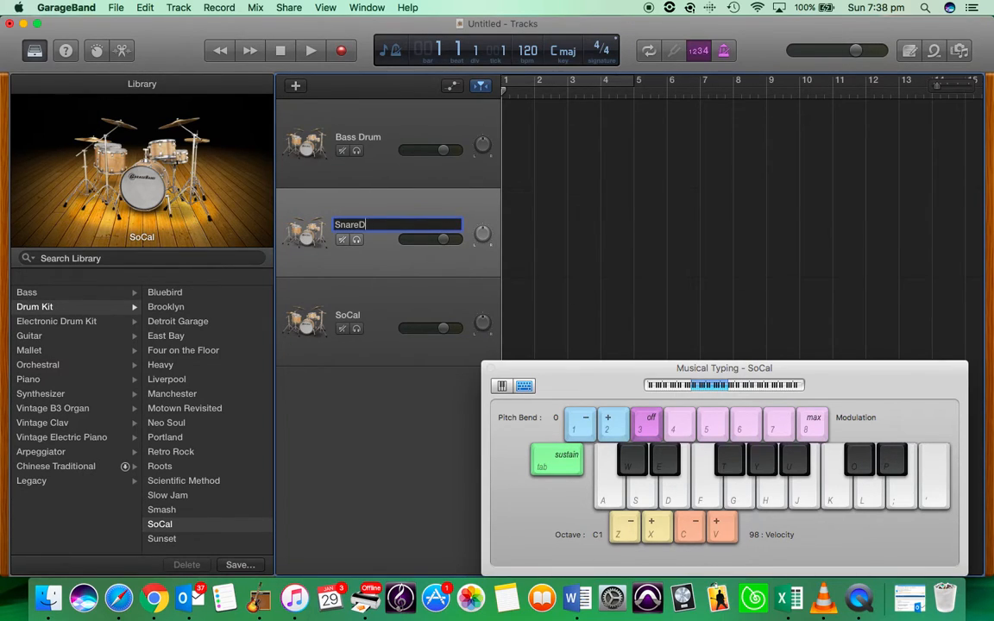
{"action": "type", "text": "rum"}
{"action": "double_click", "coordinate": [344, 314]}
{"action": "type", "text": "Hihats"}
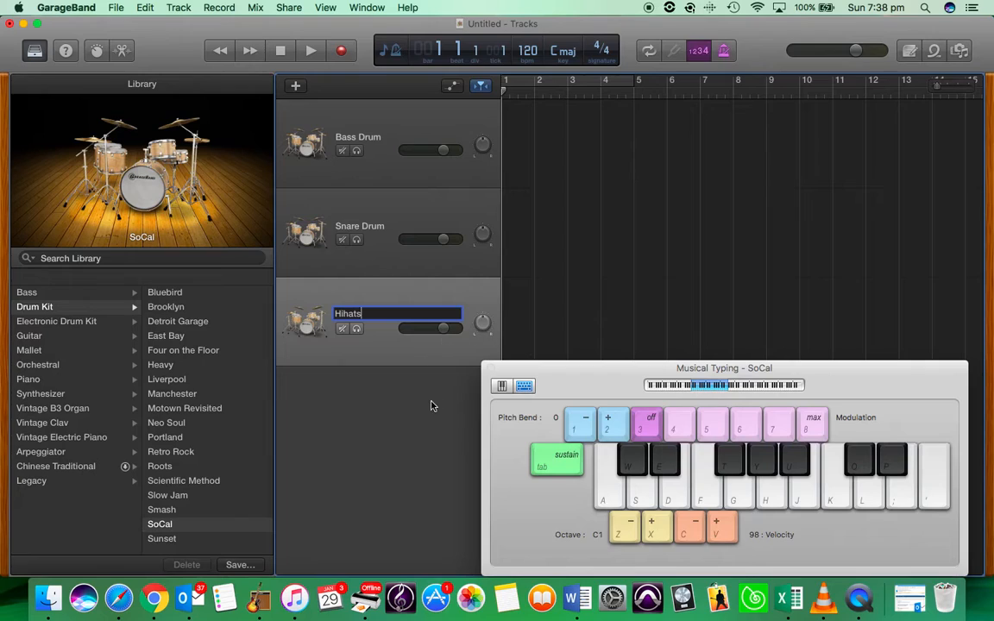
{"action": "key", "text": "Return"}
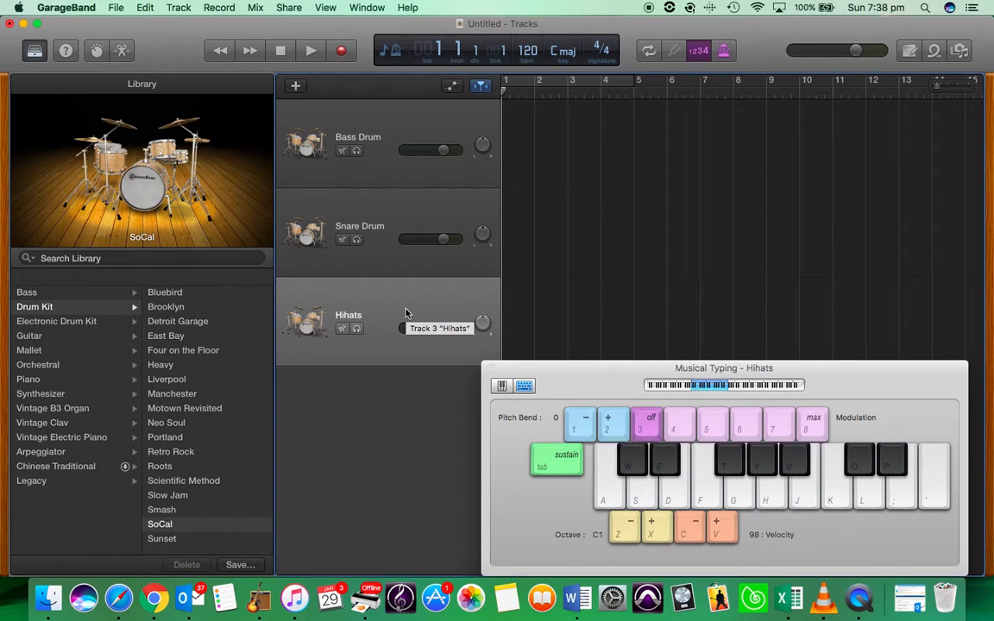
Move the Musical Typing keyboard up, try the C6 and lowest ranges, and settle on octave C1
{"action": "left_click_drag", "start_coordinate": [586, 392], "coordinate": [558, 352]}
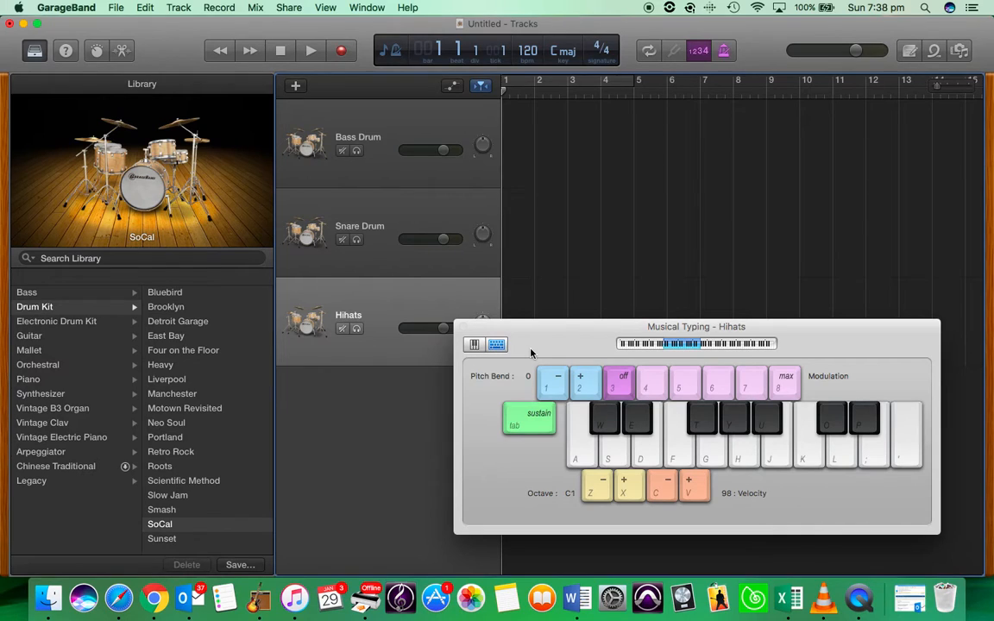
{"action": "key", "text": "super+k"}
{"action": "key", "text": "super+k"}
{"action": "left_click_drag", "start_coordinate": [676, 349], "coordinate": [641, 349]}
{"action": "key", "text": "z"}
{"action": "key", "text": "x"}
{"action": "key", "text": "x"}
{"action": "key", "text": "x"}
{"action": "key", "text": "x"}
{"action": "key", "text": "x"}
{"action": "key", "text": "x"}
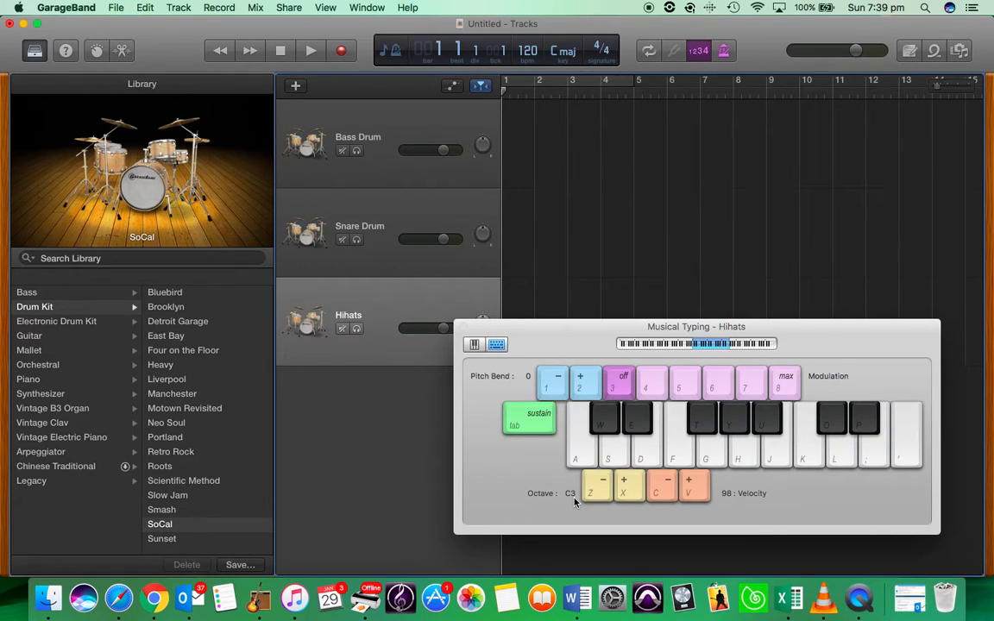
{"action": "key", "text": "z"}
{"action": "key", "text": "z"}
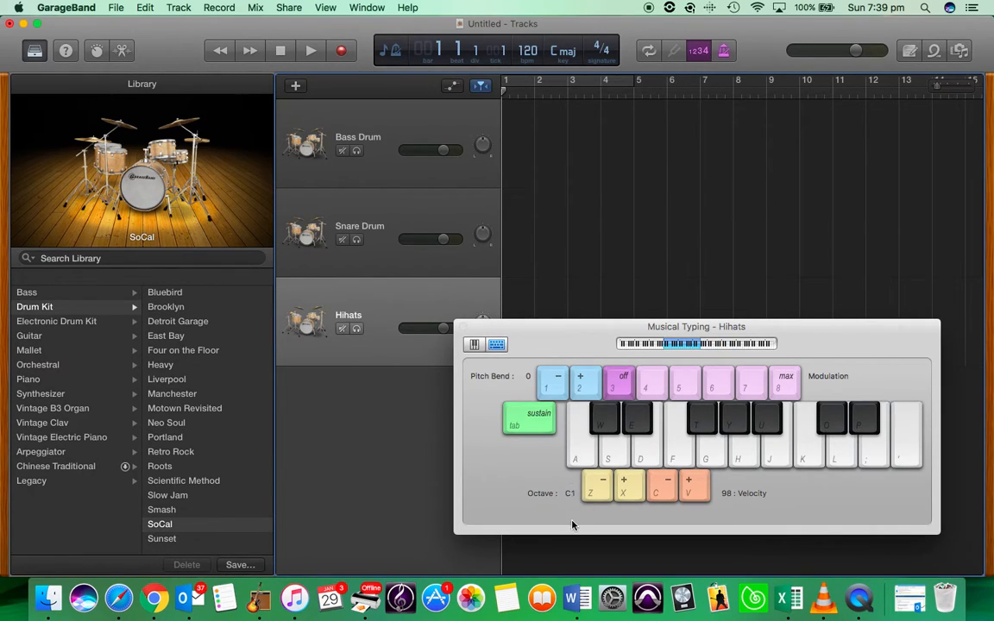
{"action": "key", "text": "a"}
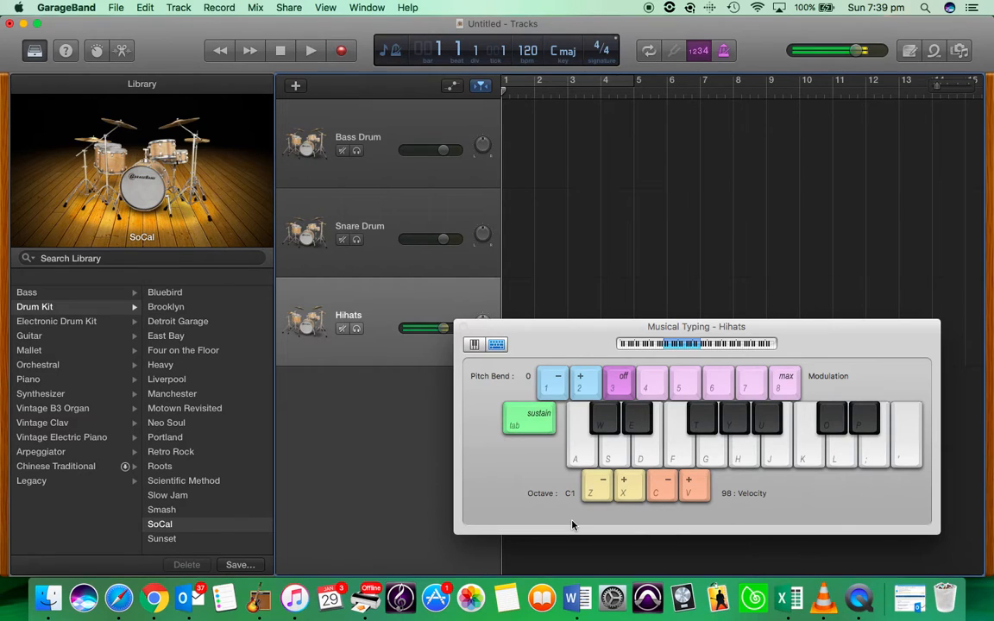
{"action": "key", "text": "a"}
{"action": "key", "text": "s"}
{"action": "key", "text": "t"}
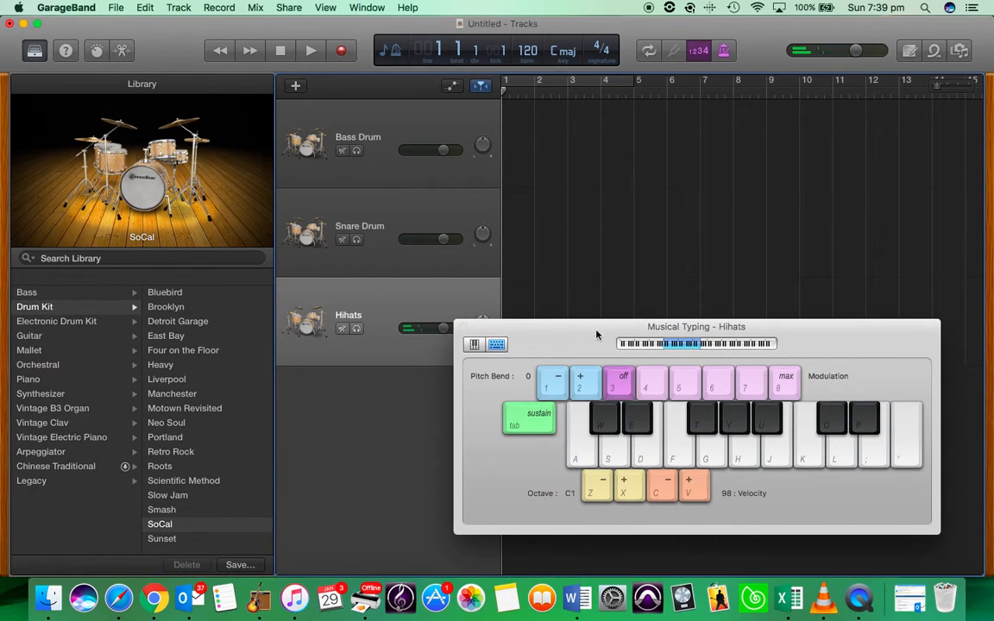
{"action": "left_click_drag", "start_coordinate": [635, 322], "coordinate": [636, 371]}
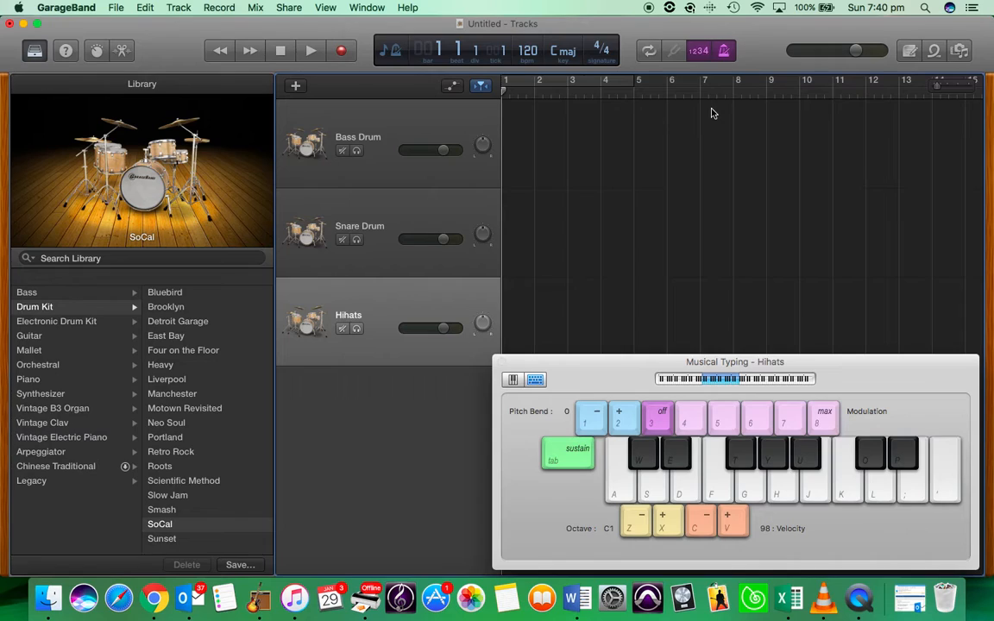
{"action": "key", "text": "space"}
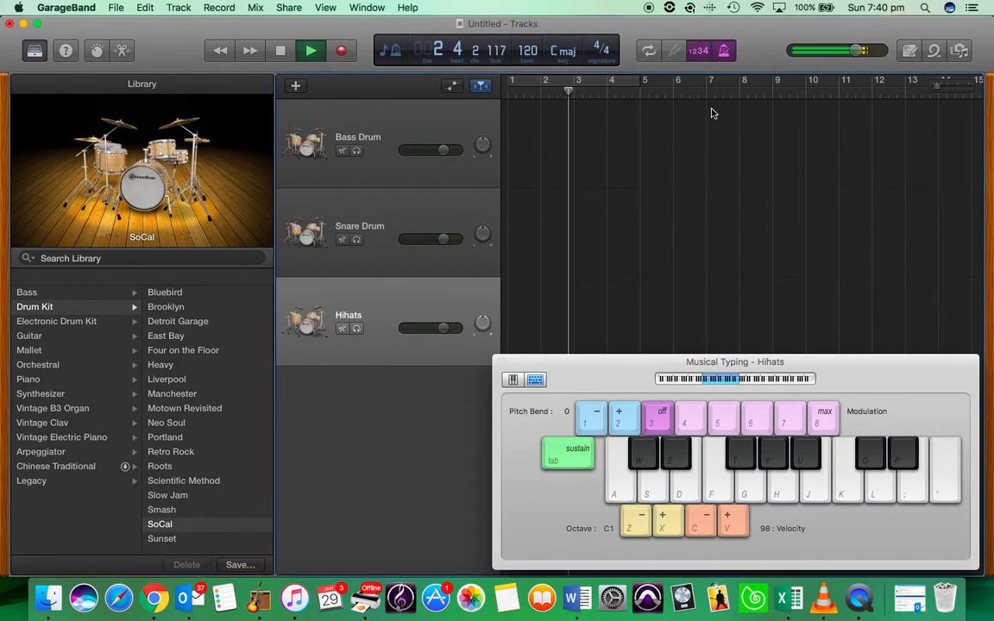
{"action": "key", "text": "space"}
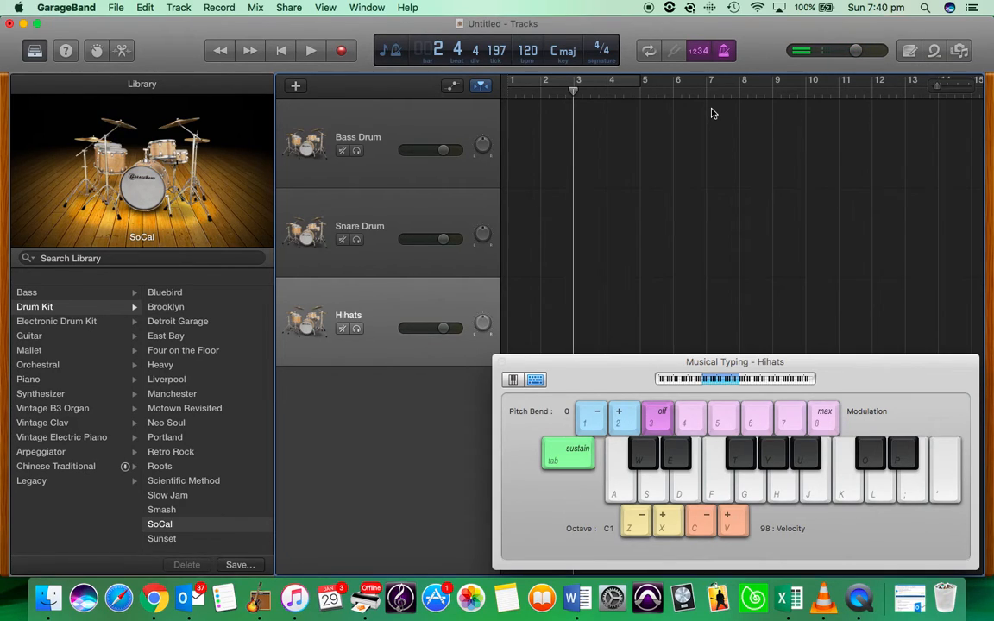
{"action": "key", "text": "Return"}
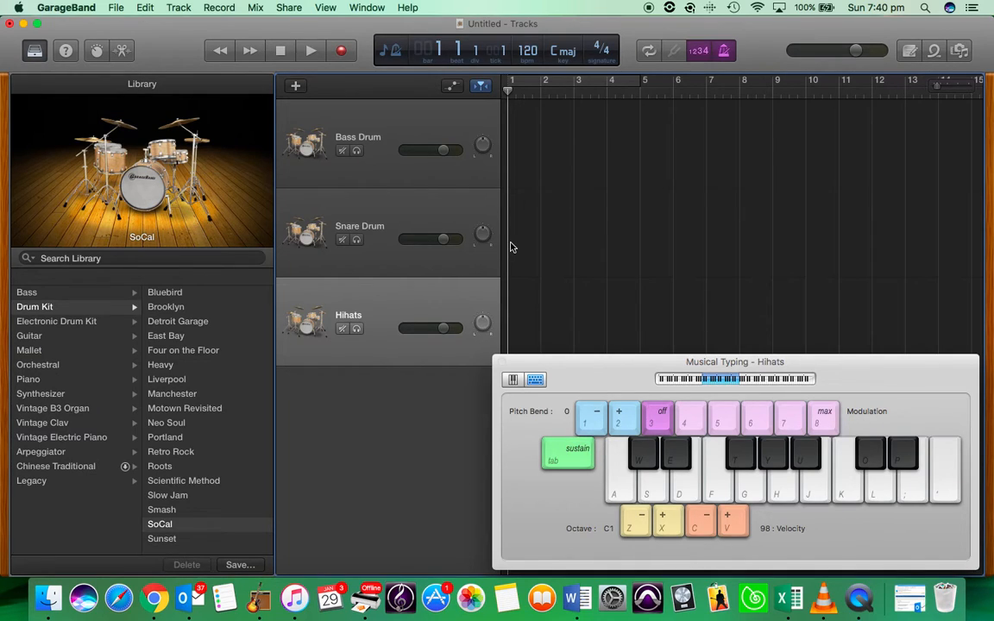
Record kick drum hits on the Bass Drum track using Musical Typing key A
{"action": "left_click", "coordinate": [369, 131]}
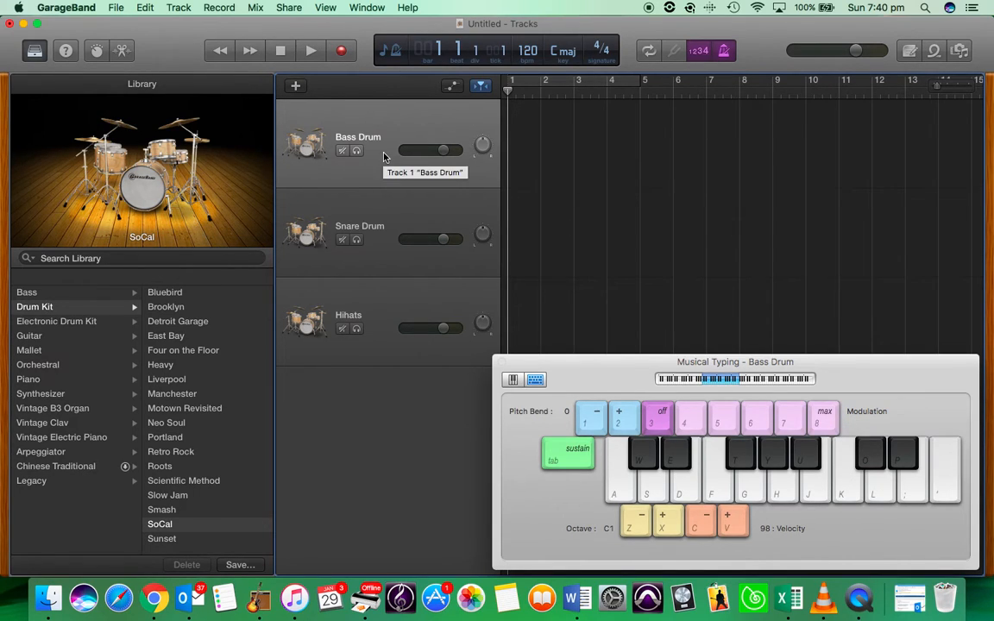
{"action": "key", "text": "a"}
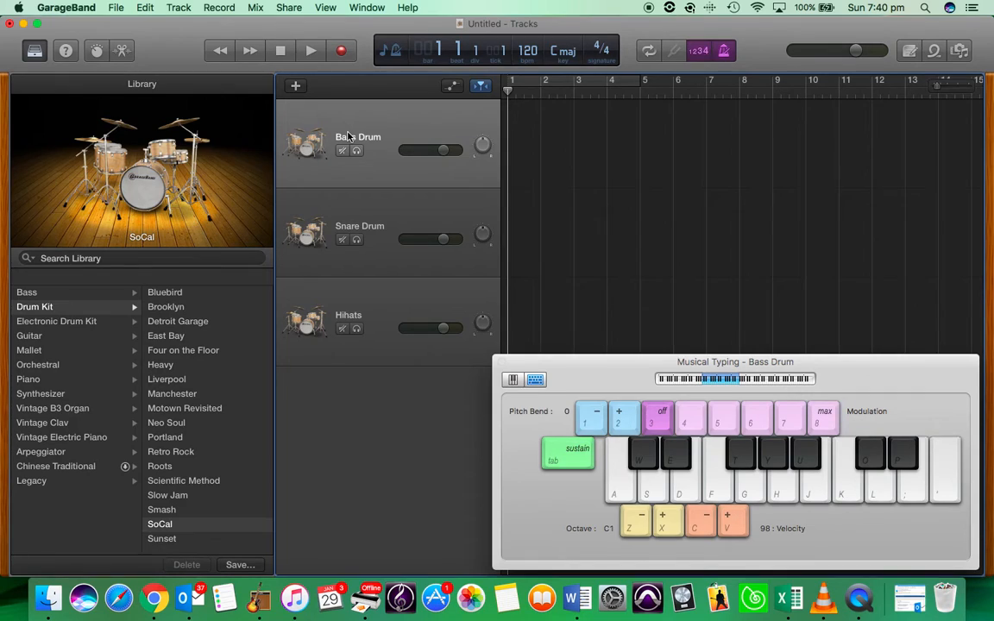
{"action": "key", "text": "r"}
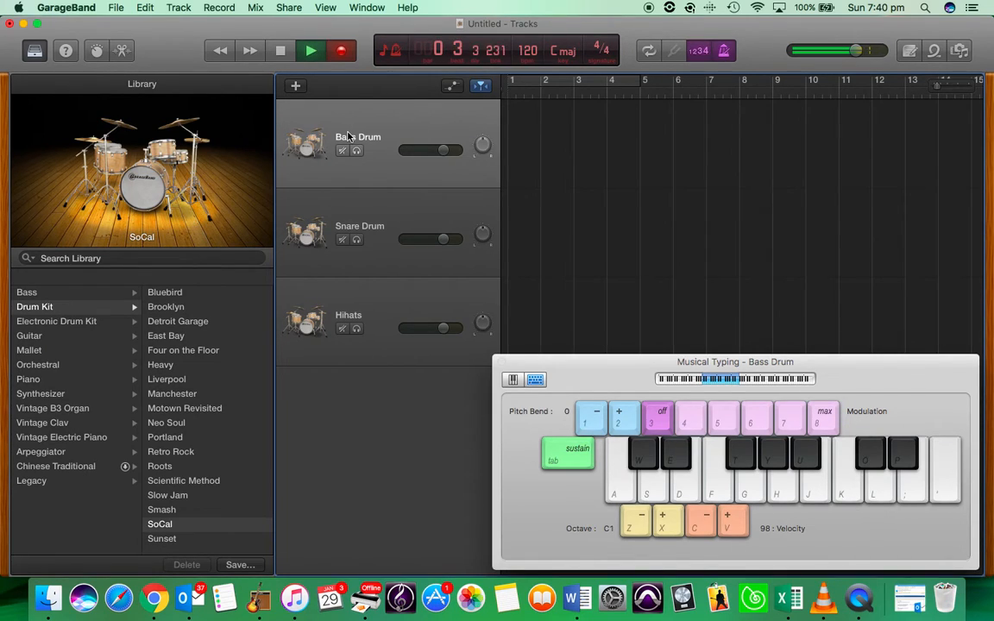
{"action": "key", "text": "a"}
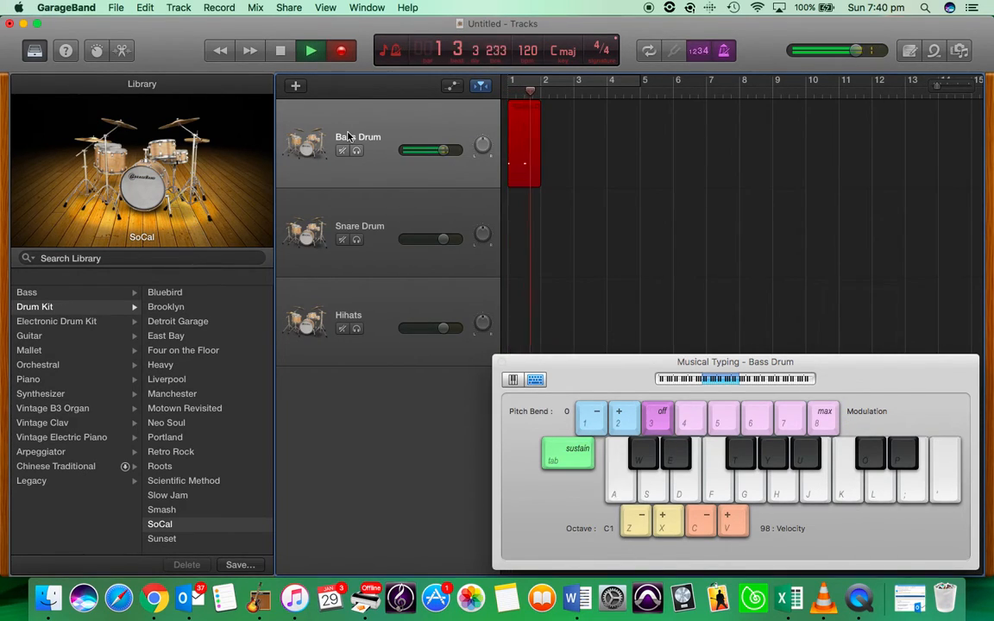
{"action": "key", "text": "a"}
{"action": "key", "text": "a"}
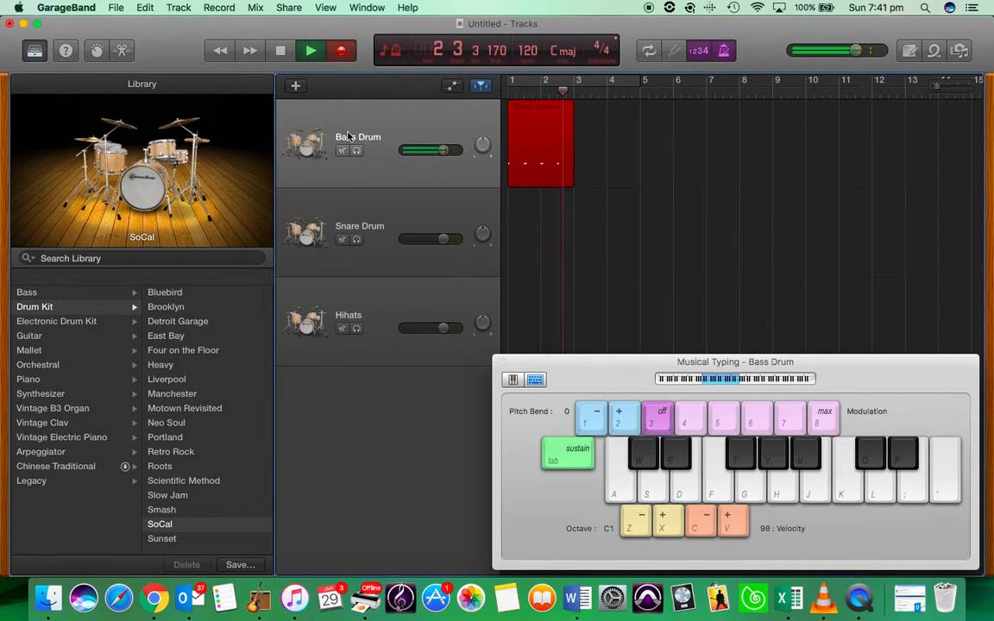
{"action": "key", "text": "space"}
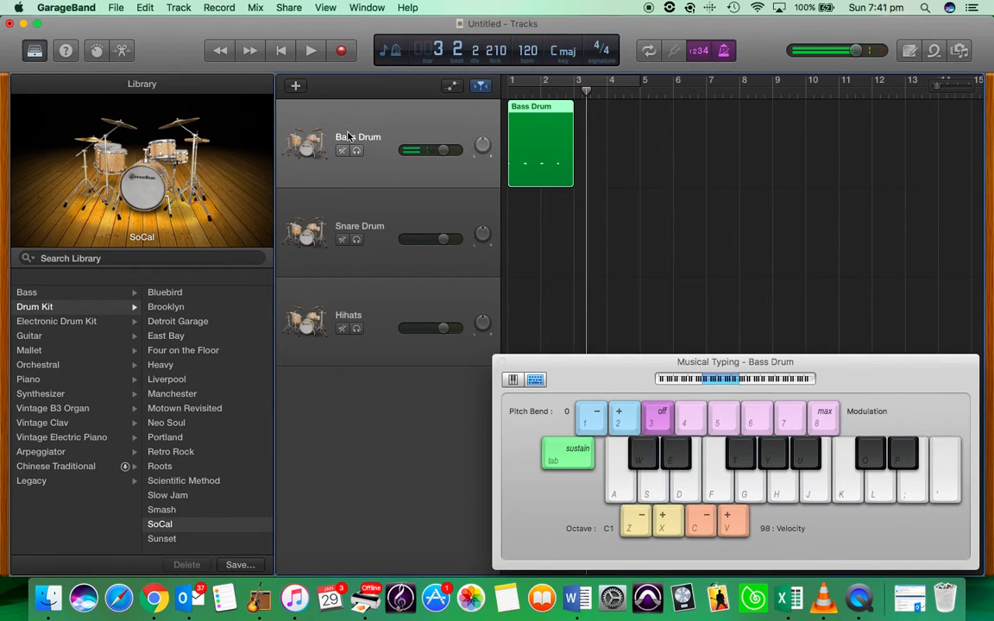
Rewind to the start and play back the recorded bass drum part
{"action": "key", "text": "Return"}
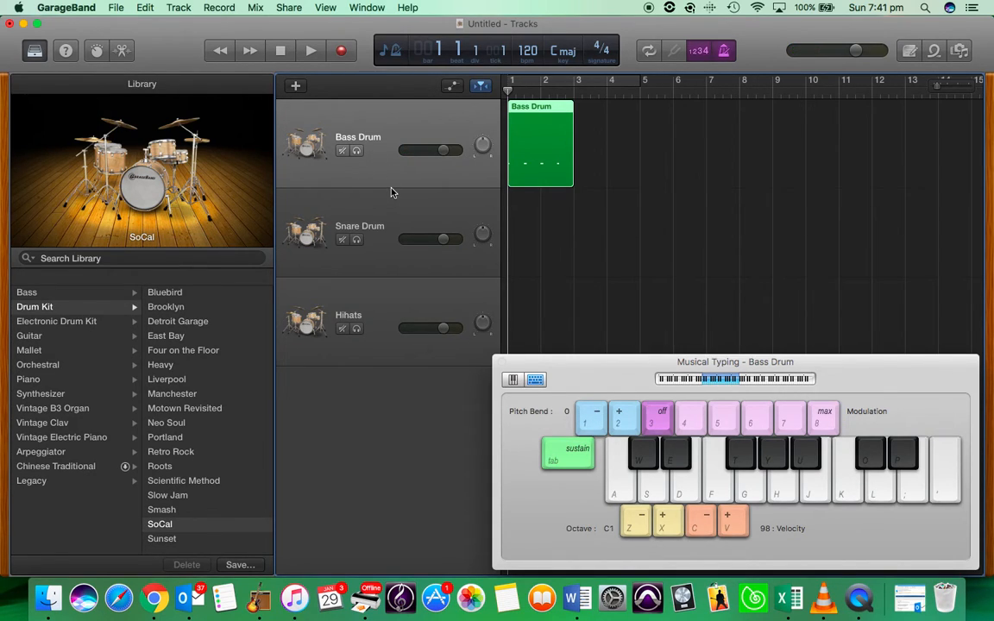
{"action": "key", "text": "space"}
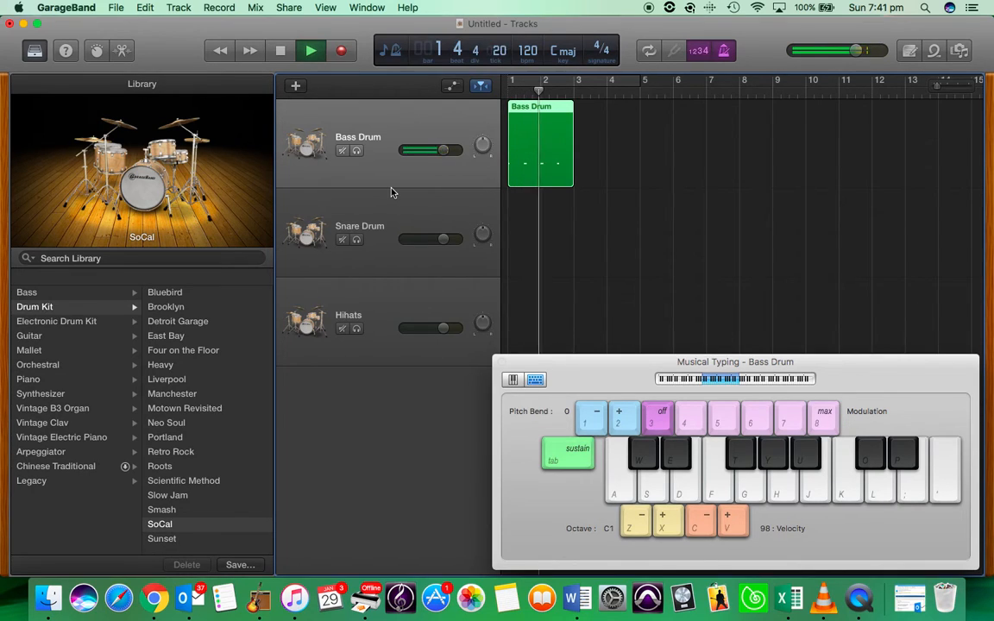
{"action": "key", "text": "space"}
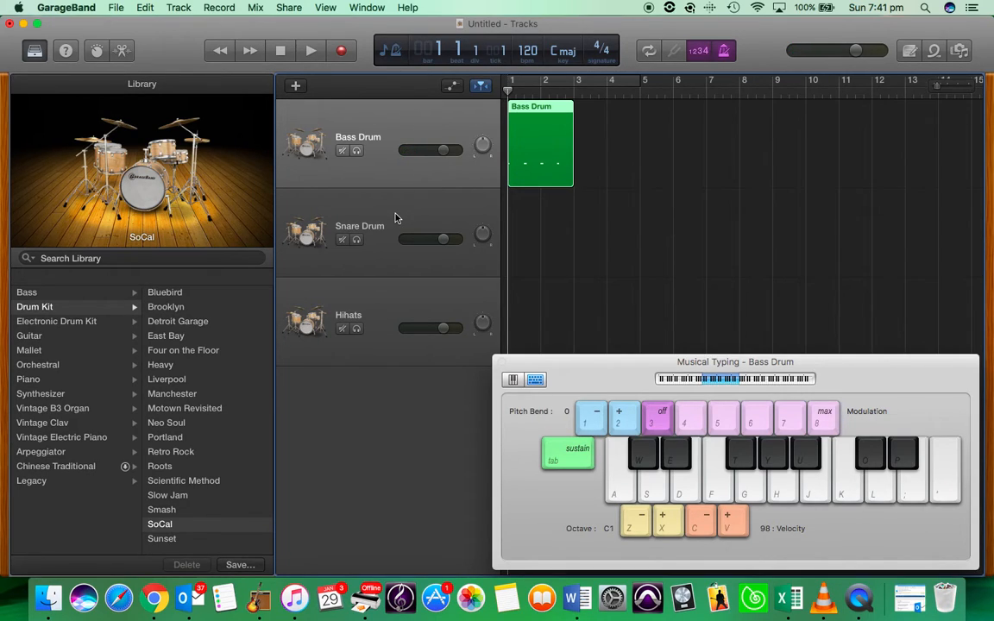
Record snare hits on the Snare Drum track using key S, then rewind to the start
{"action": "left_click", "coordinate": [397, 218]}
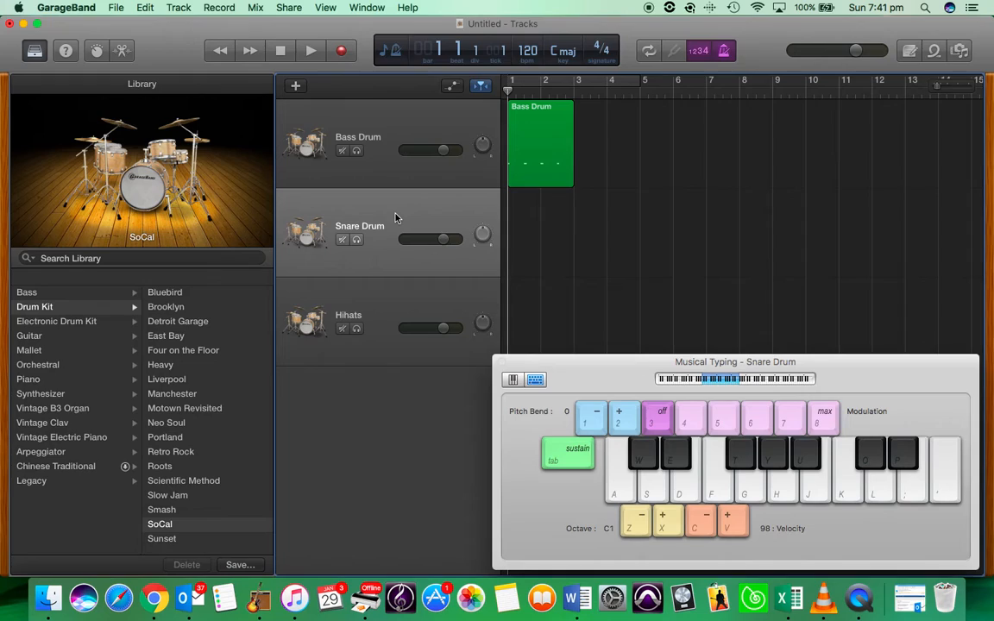
{"action": "key", "text": "s"}
{"action": "key", "text": "r"}
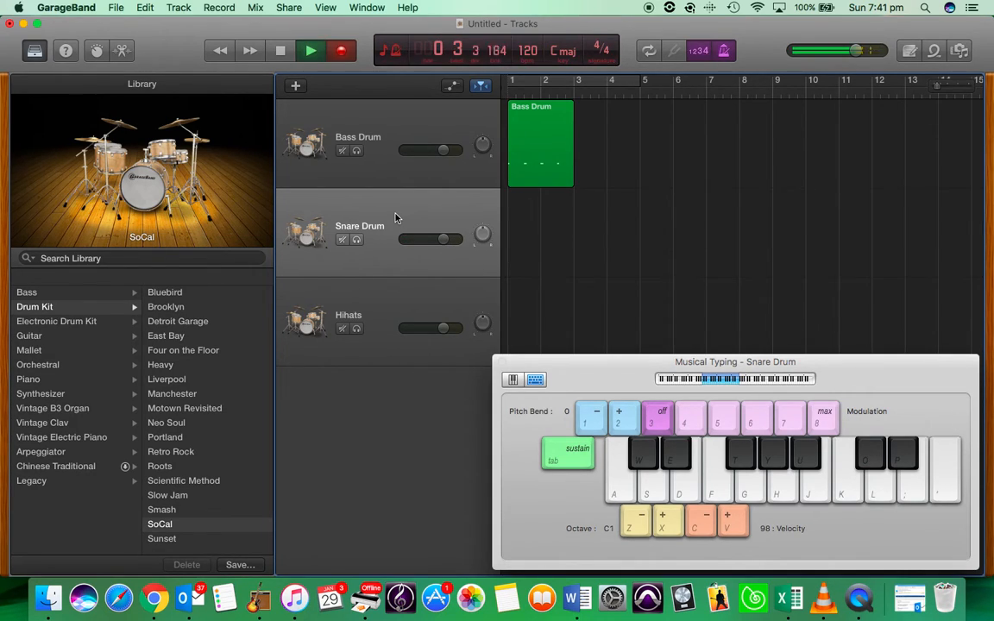
{"action": "key", "text": "s"}
{"action": "key", "text": "s"}
{"action": "key", "text": "s"}
{"action": "key", "text": "s"}
{"action": "key", "text": "space"}
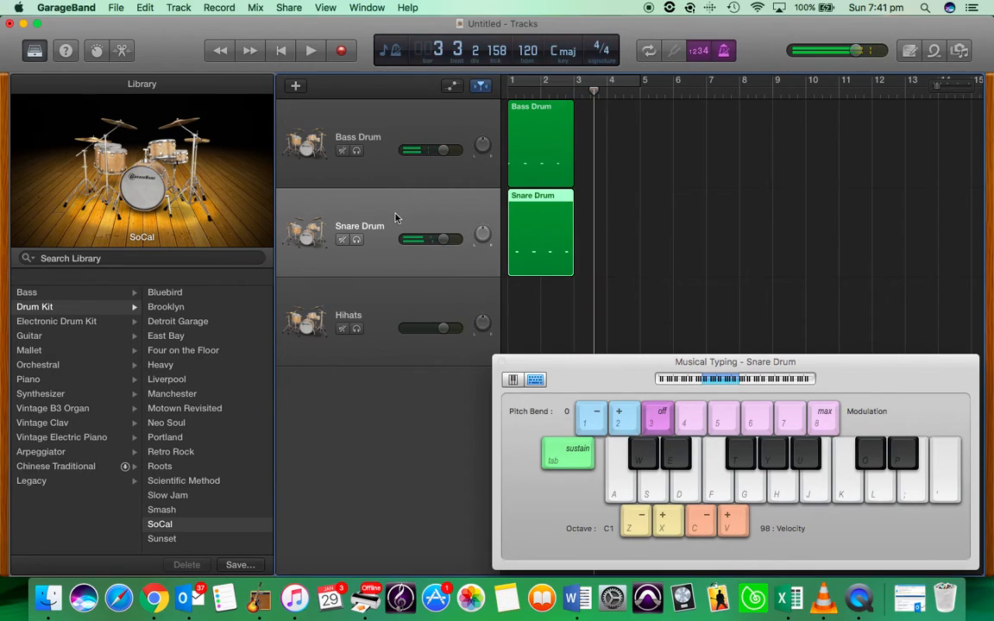
{"action": "key", "text": "Return"}
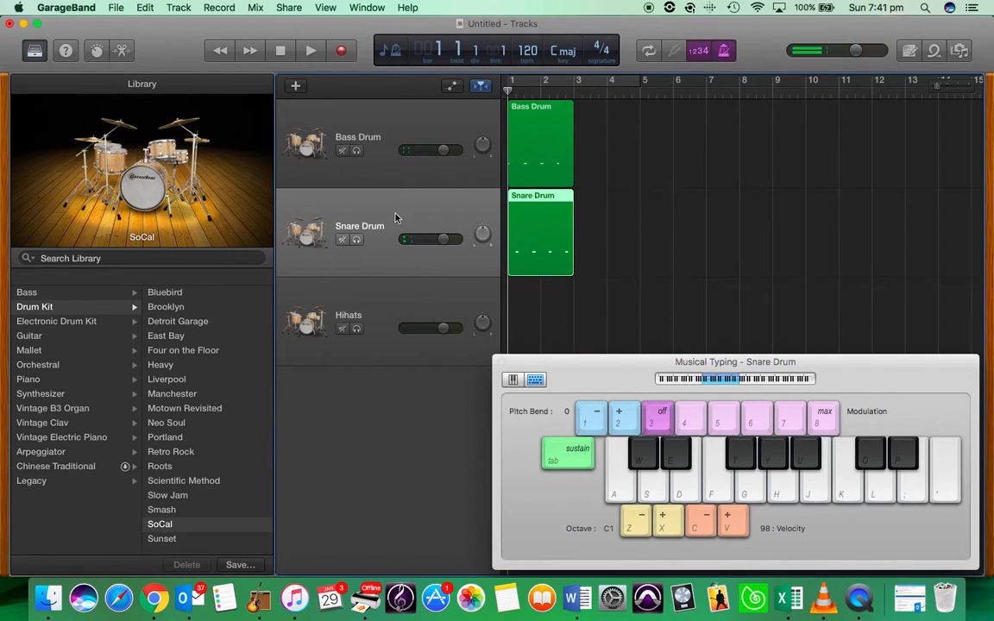
Record repeated hi-hat hits on the Hihats track using key T, then rewind to the start
{"action": "left_click", "coordinate": [392, 303]}
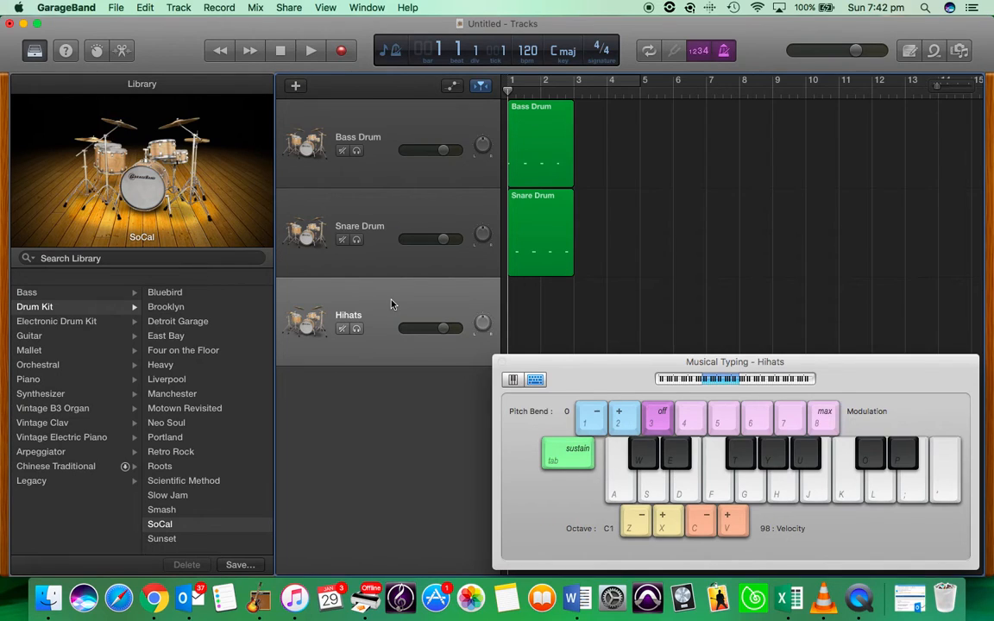
{"action": "key", "text": "t"}
{"action": "key", "text": "t"}
{"action": "key", "text": "r"}
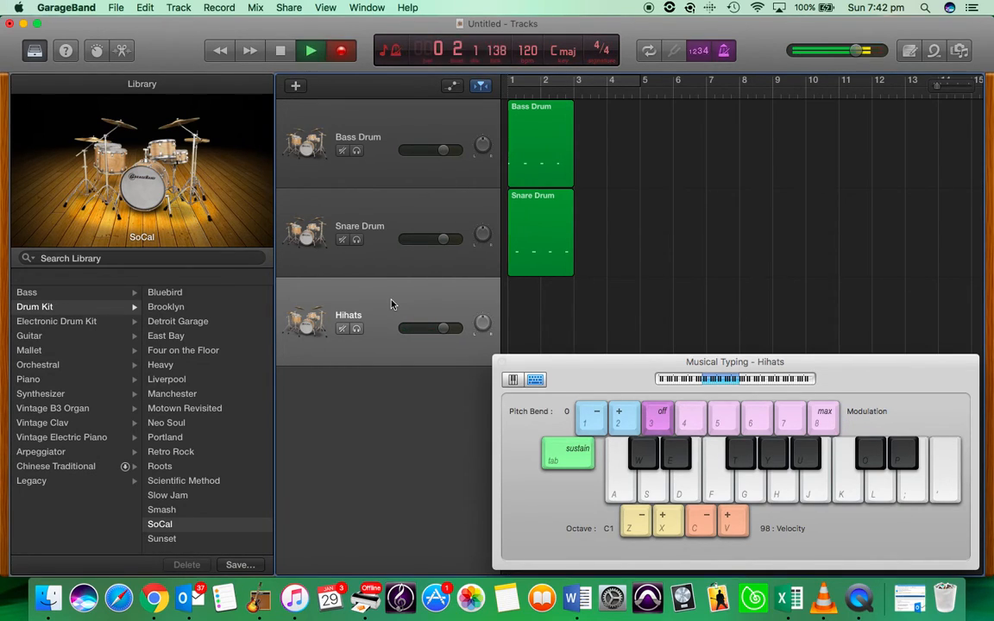
{"action": "key", "text": "t"}
{"action": "key", "text": "t"}
{"action": "key", "text": "t"}
{"action": "key", "text": "t"}
{"action": "key", "text": "t"}
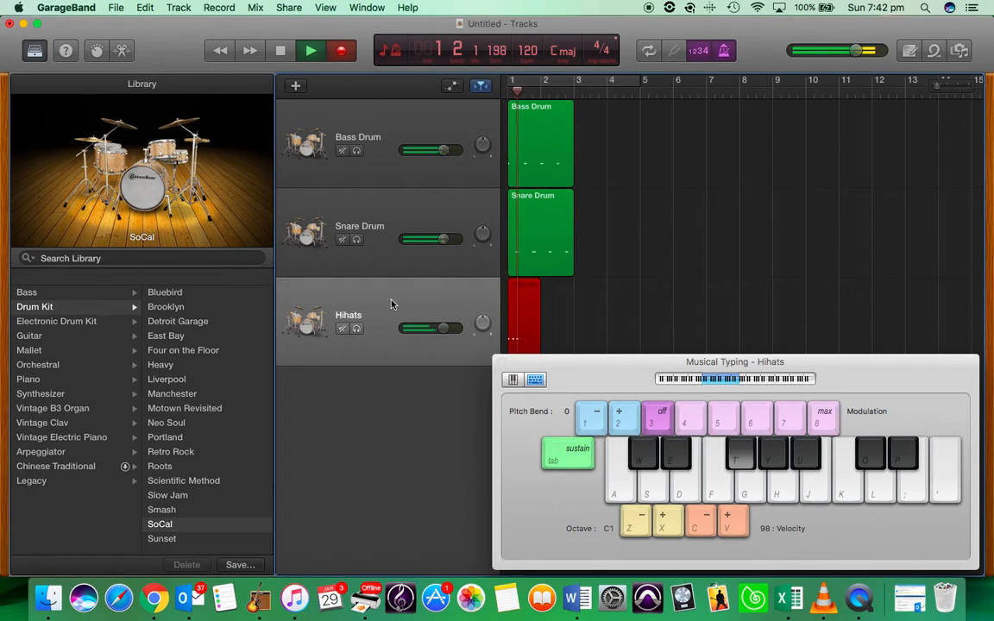
{"action": "key", "text": "t"}
{"action": "key", "text": "t"}
{"action": "key", "text": "t"}
{"action": "key", "text": "t"}
{"action": "key", "text": "t"}
{"action": "key", "text": "t"}
{"action": "key", "text": "t"}
{"action": "key", "text": "t"}
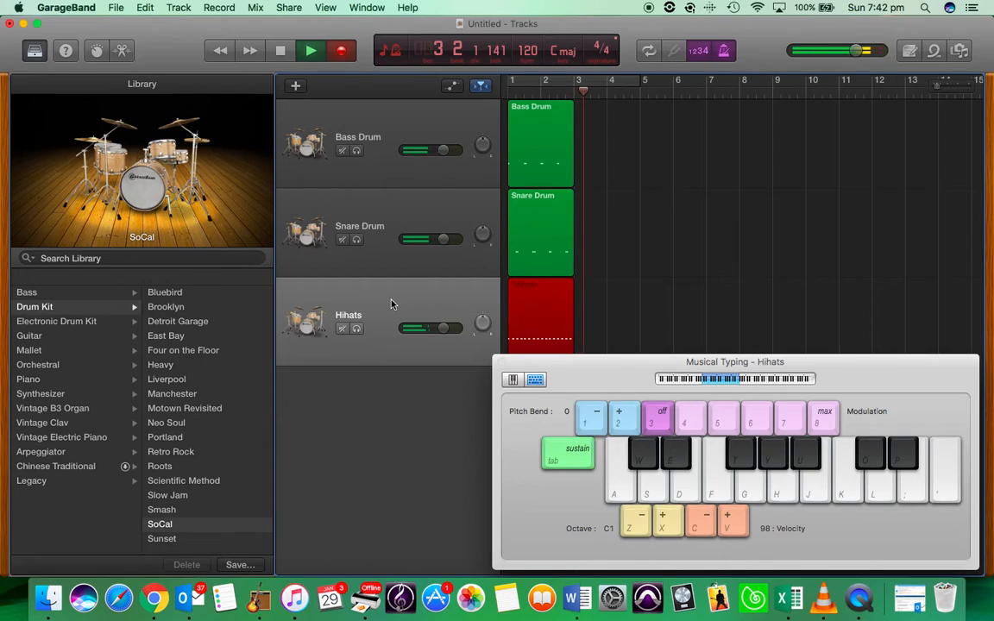
{"action": "key", "text": "space"}
{"action": "key", "text": "Return"}
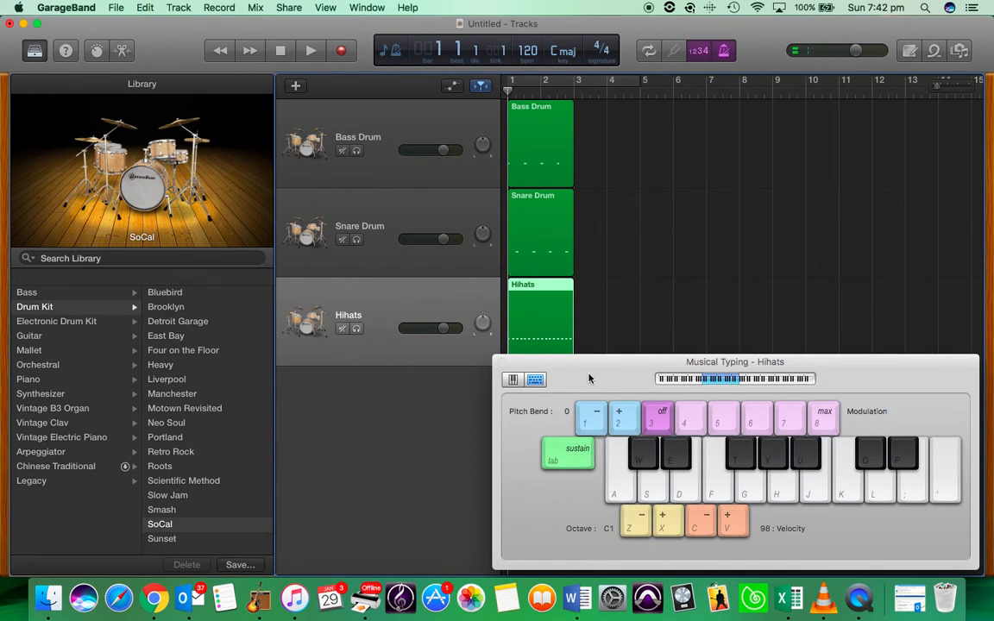
Lower Musical Typing to reveal the Hihats region, play all three drum parts, then rewind
{"action": "left_click_drag", "start_coordinate": [594, 378], "coordinate": [595, 419]}
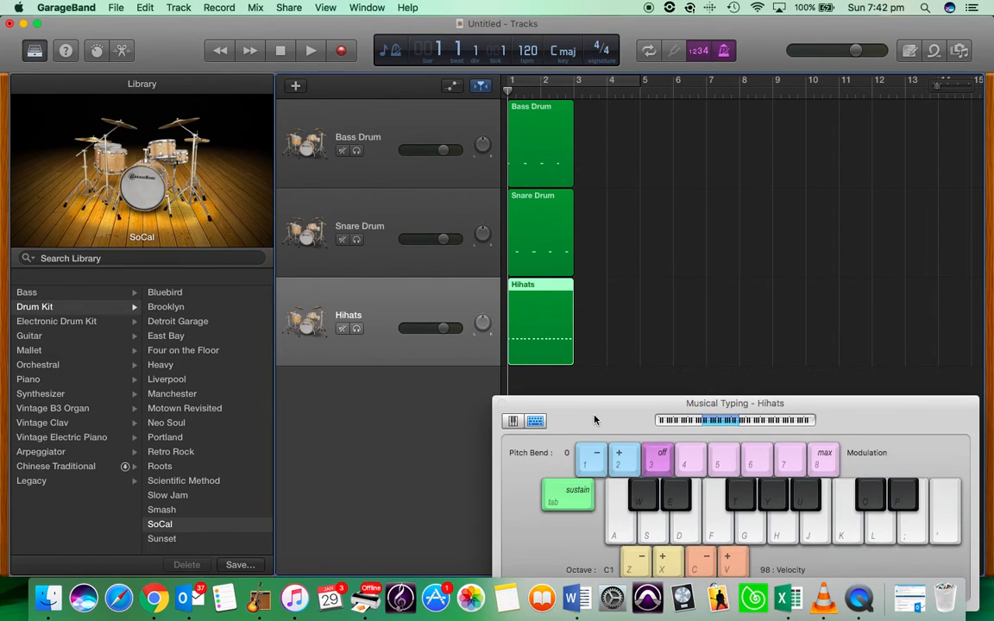
{"action": "key", "text": "space"}
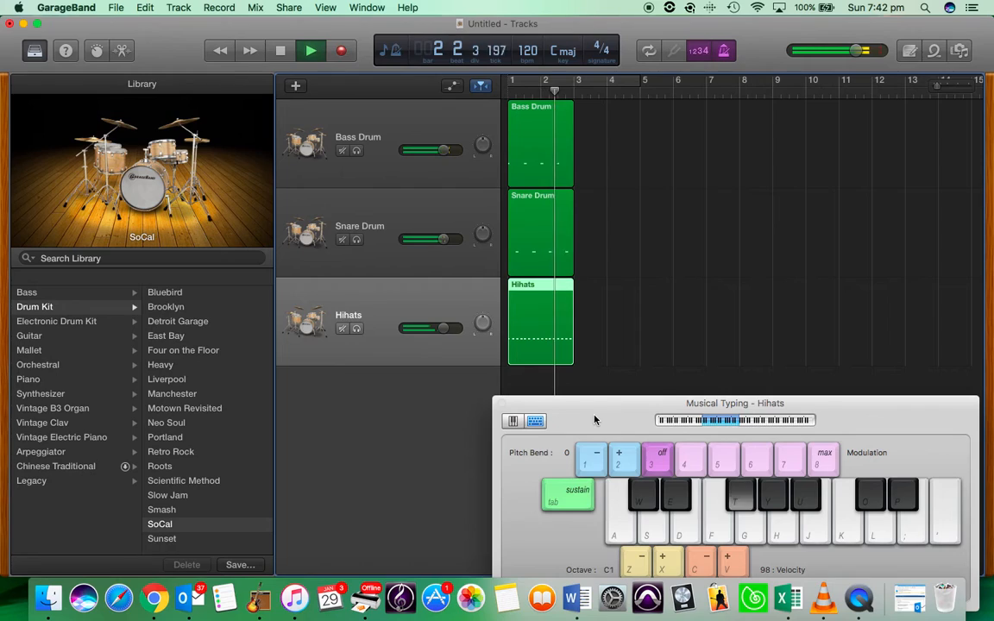
{"action": "key", "text": "space"}
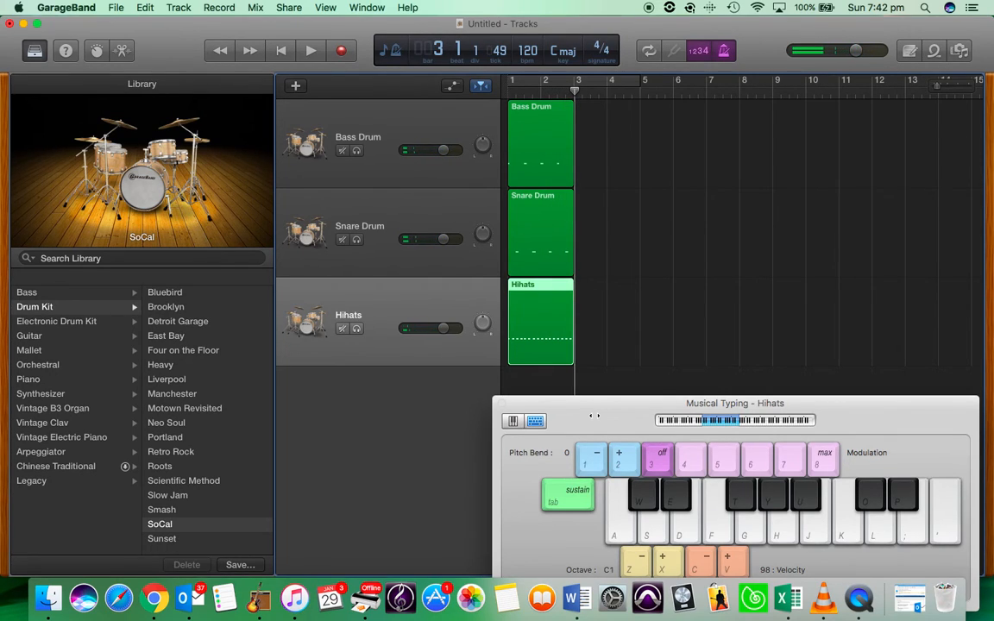
{"action": "key", "text": "Return"}
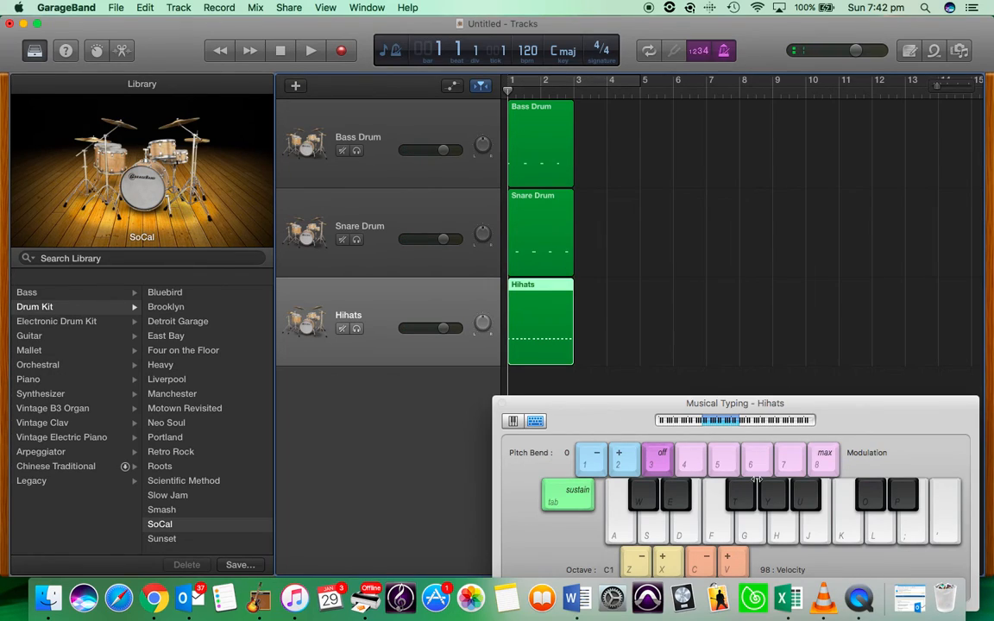